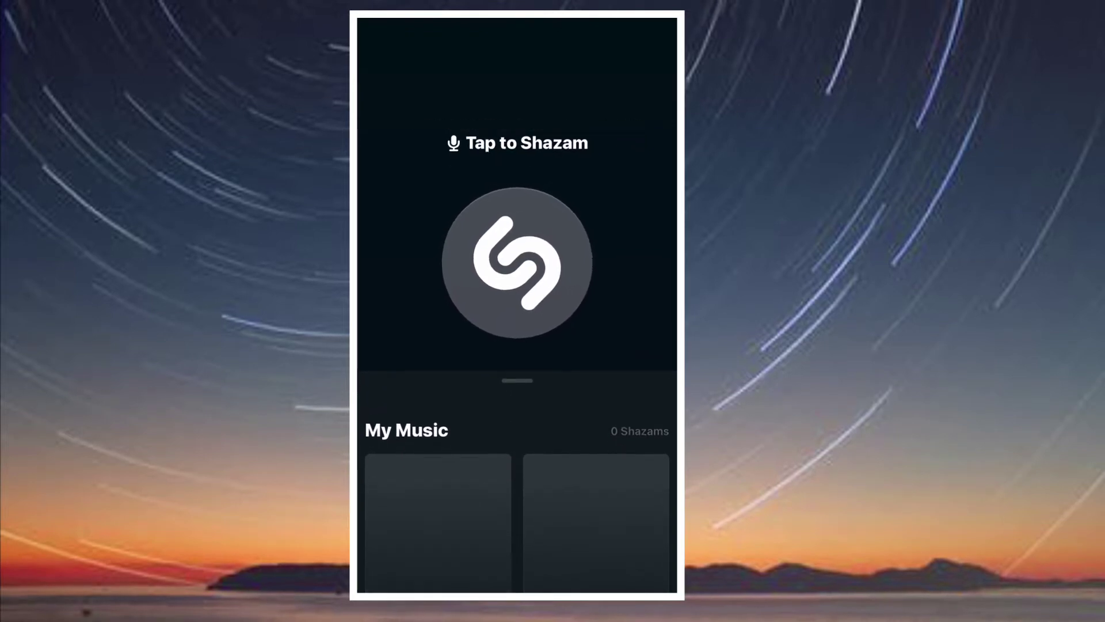
pyautogui.scroll(-1, 518, 307)
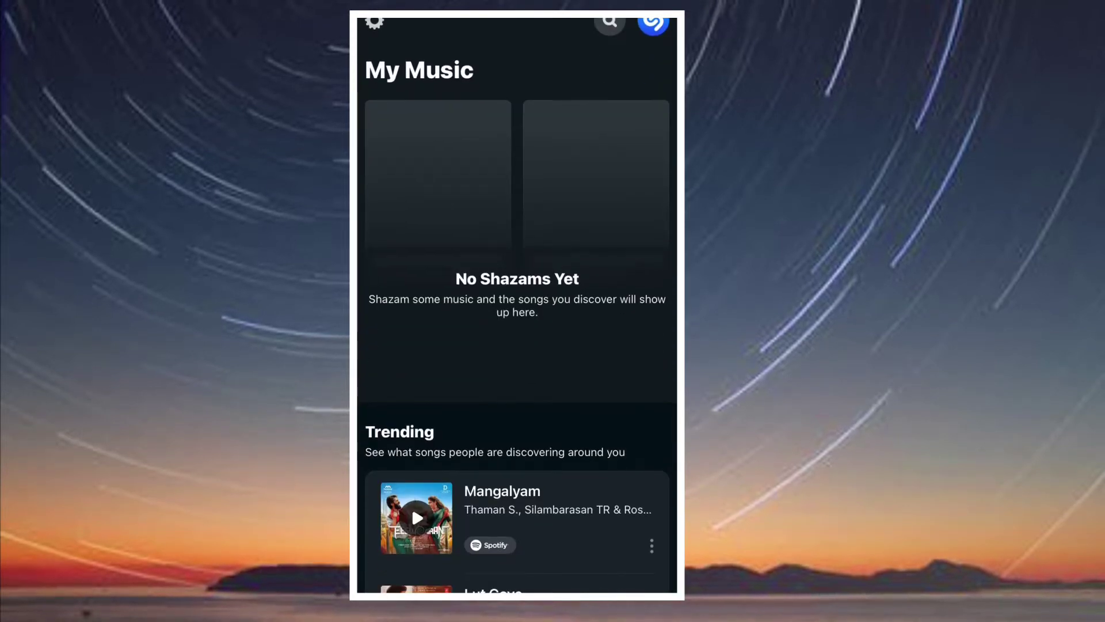
pyautogui.scroll(3, 517, 306)
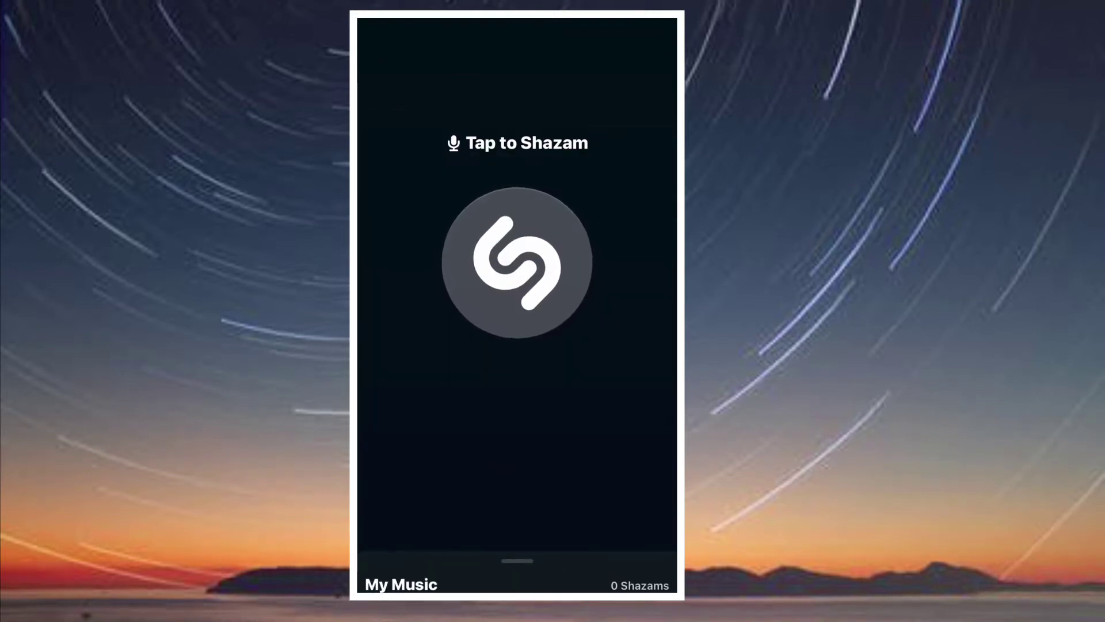
# Step: Start a Shazam listen and allow microphone access so it can identify the nearby music
pyautogui.click(518, 261)
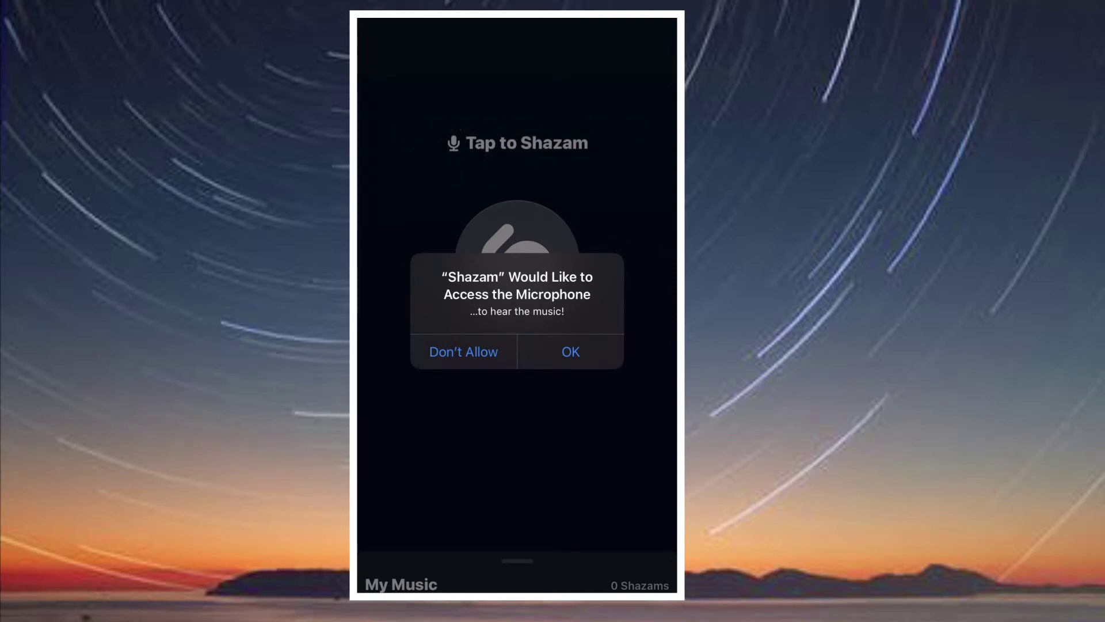
pyautogui.click(571, 352)
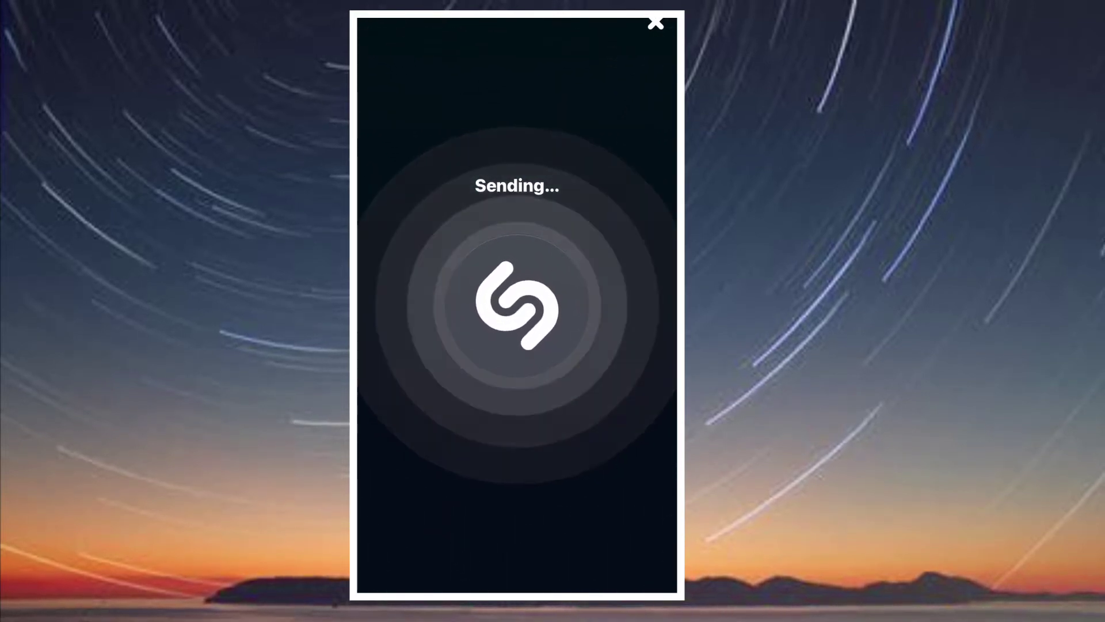
# Step: Open the options menu for the trending song Lut Gaye from My Music
pyautogui.moveTo(518, 570); pyautogui.dragTo(518, 103)
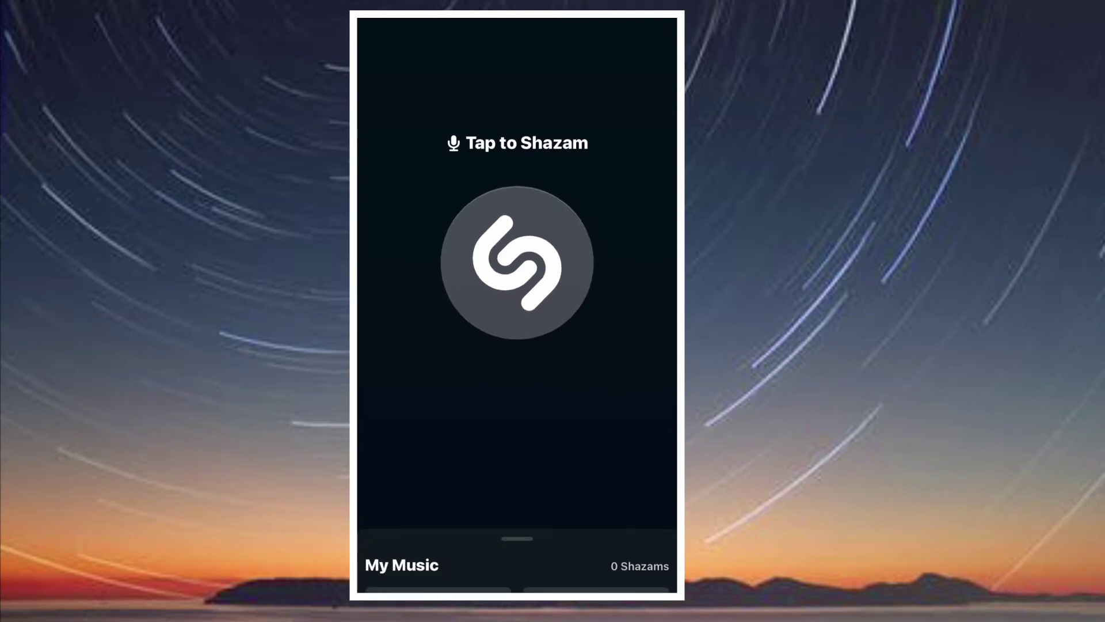
pyautogui.moveTo(517, 518); pyautogui.dragTo(517, 354)
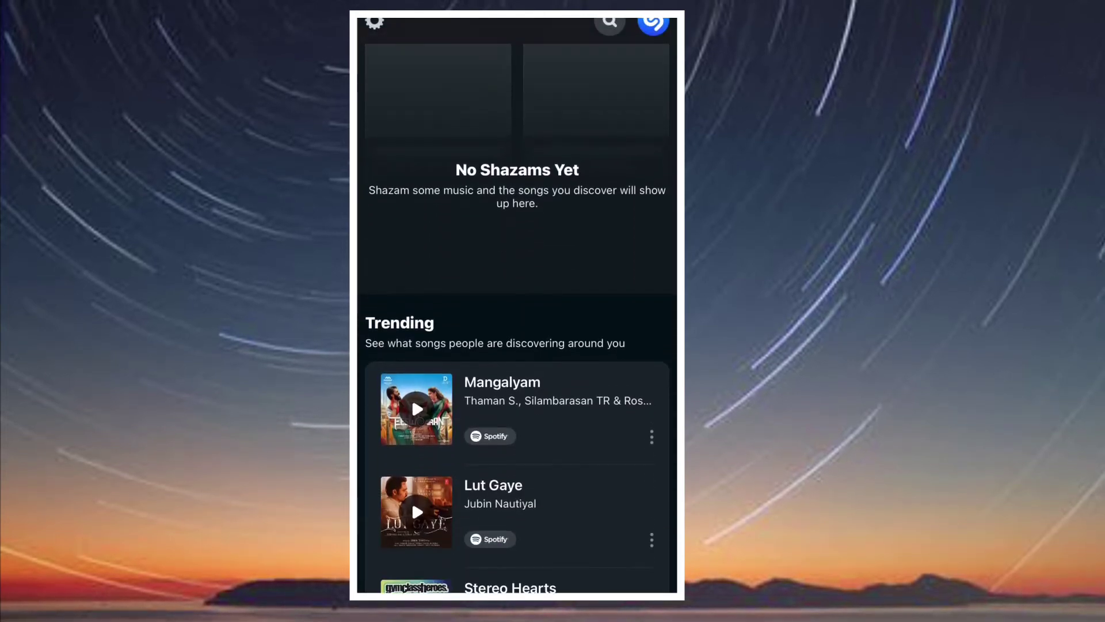
pyautogui.moveTo(518, 432); pyautogui.dragTo(518, 382)
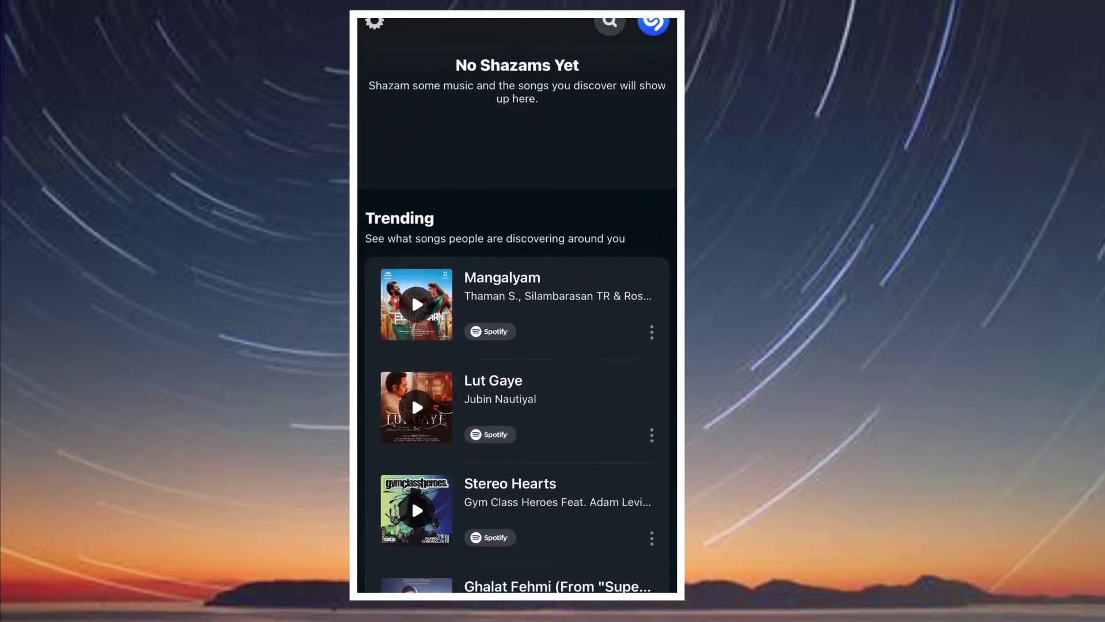
pyautogui.click(651, 434)
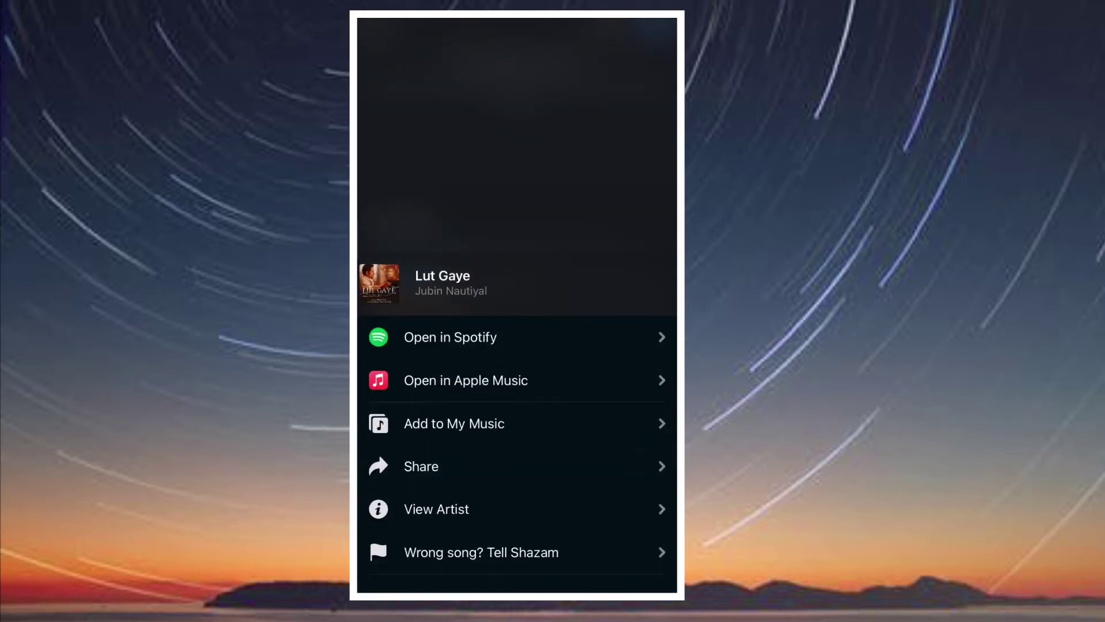